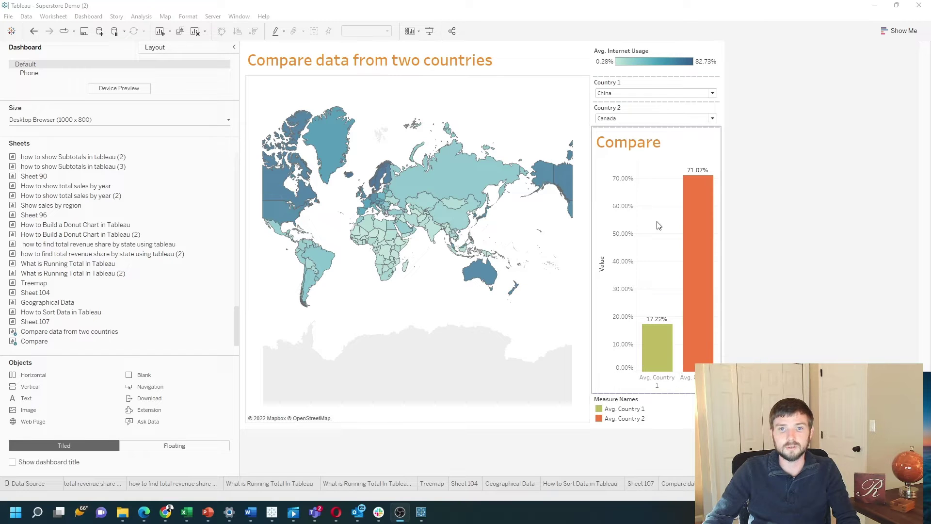
Choose Denmark as Country 1 in the dashboard's country dropdown.
click(653, 92)
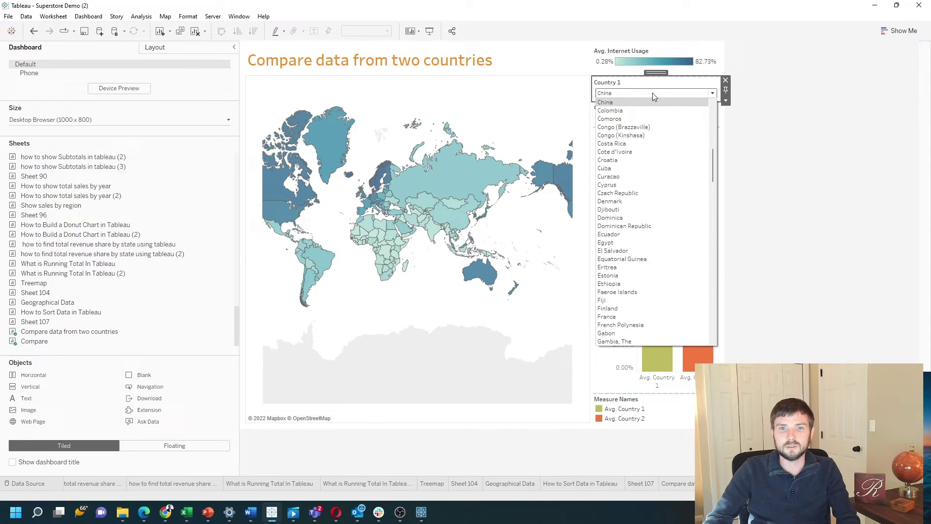
click(631, 201)
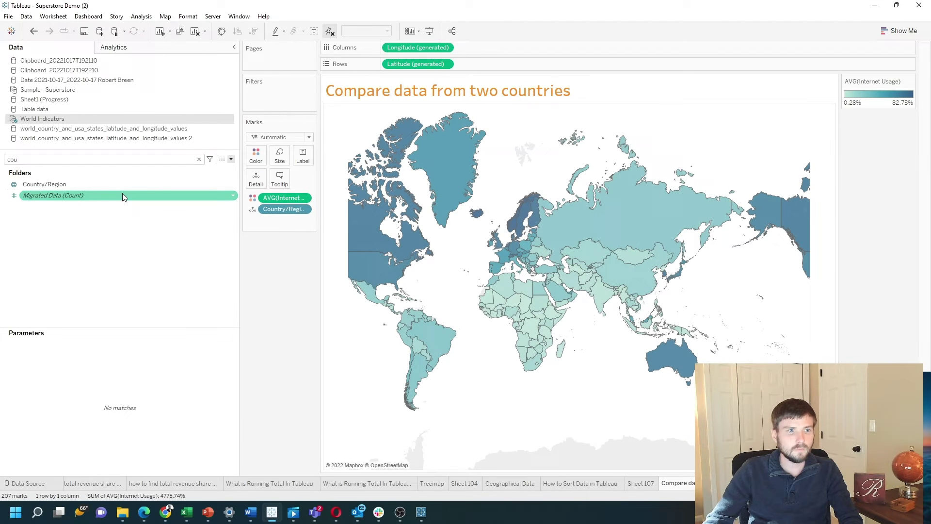
Create a string parameter 'Country 1' listing every value of the Country/Region field.
click(199, 159)
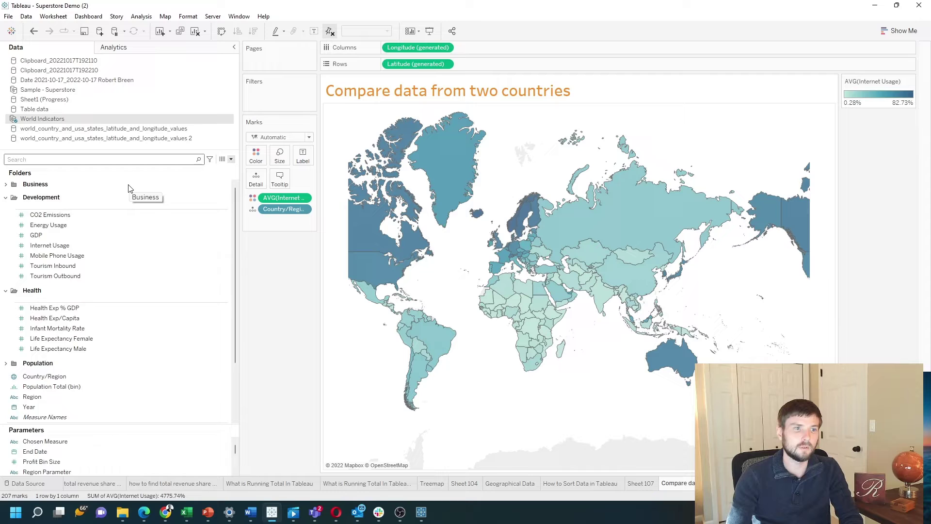
text(count)
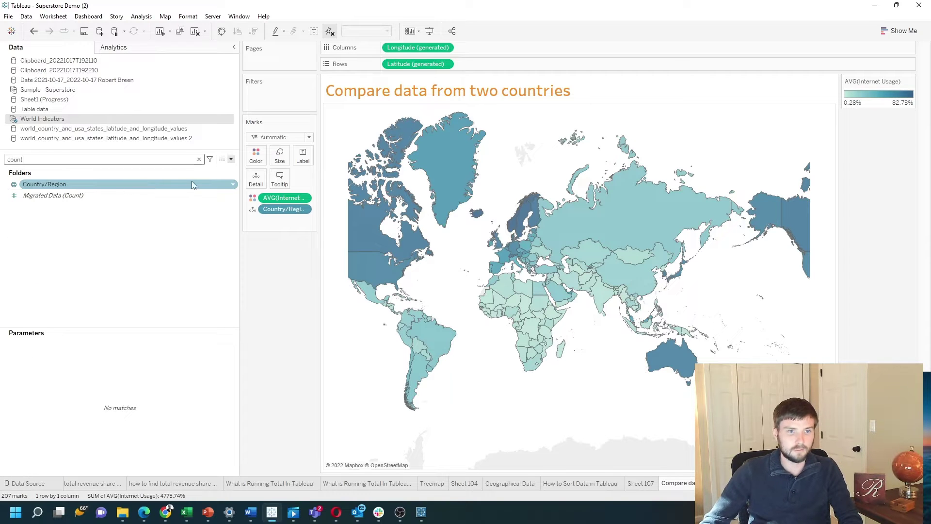
right_click(234, 185)
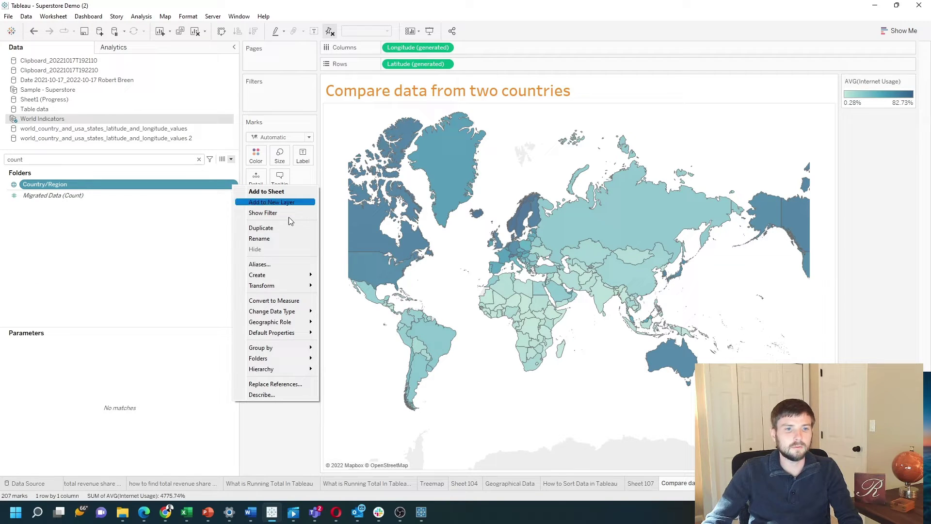
mouse_move(275, 274)
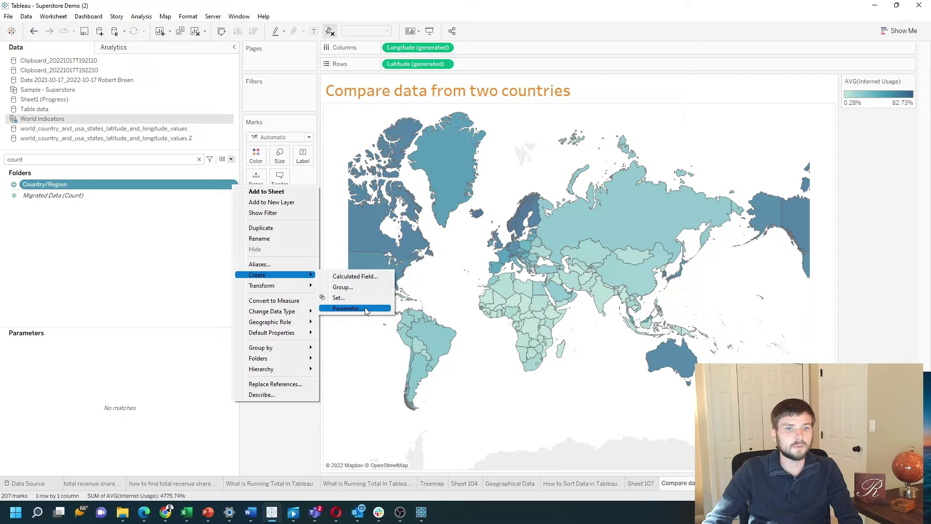
click(367, 310)
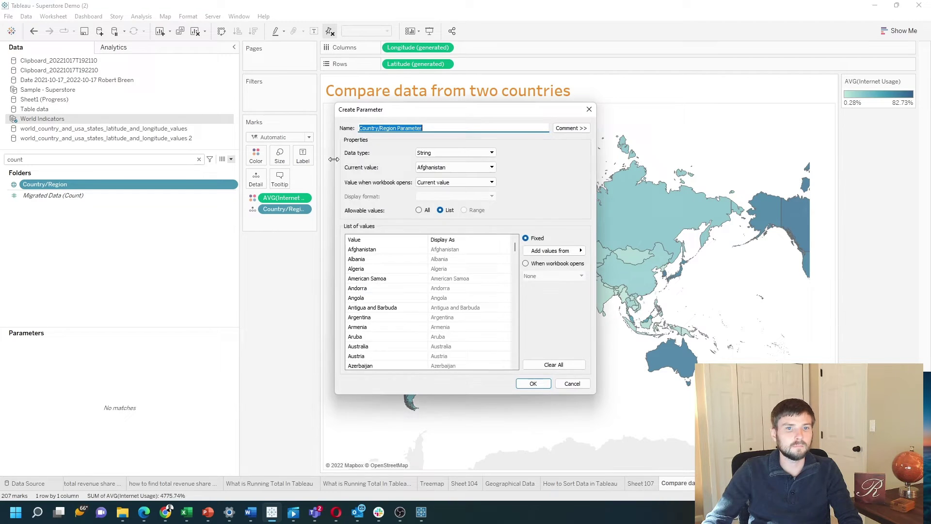
text(Country 1)
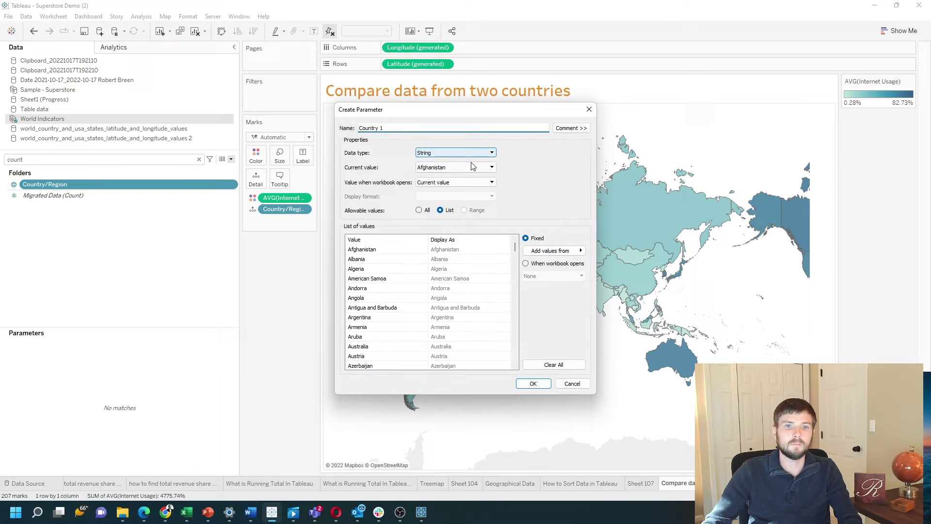
click(533, 383)
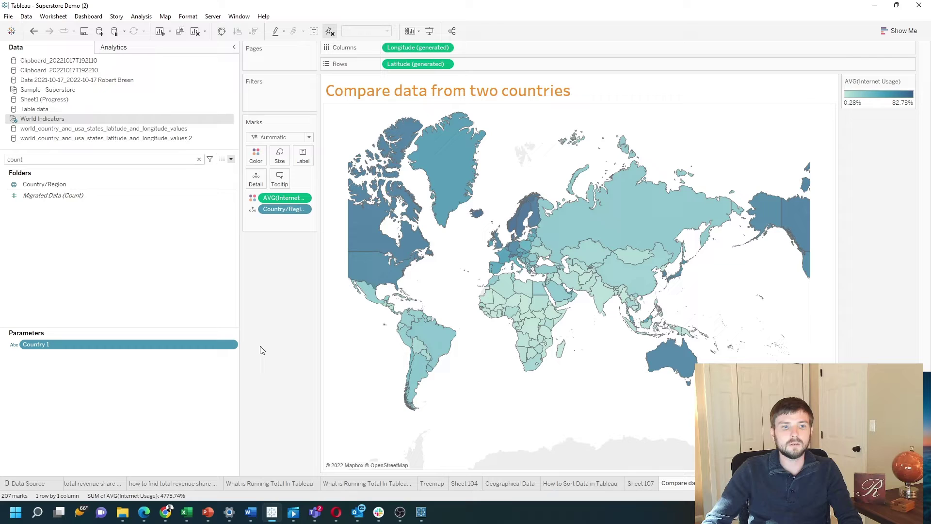
Duplicate the Country 1 parameter and rename the copy to 'Country 2'.
click(235, 346)
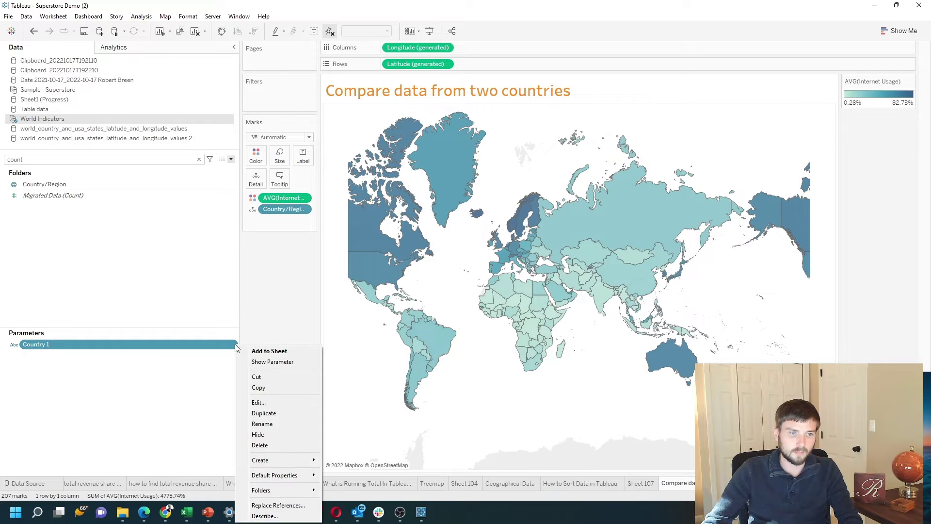
click(309, 415)
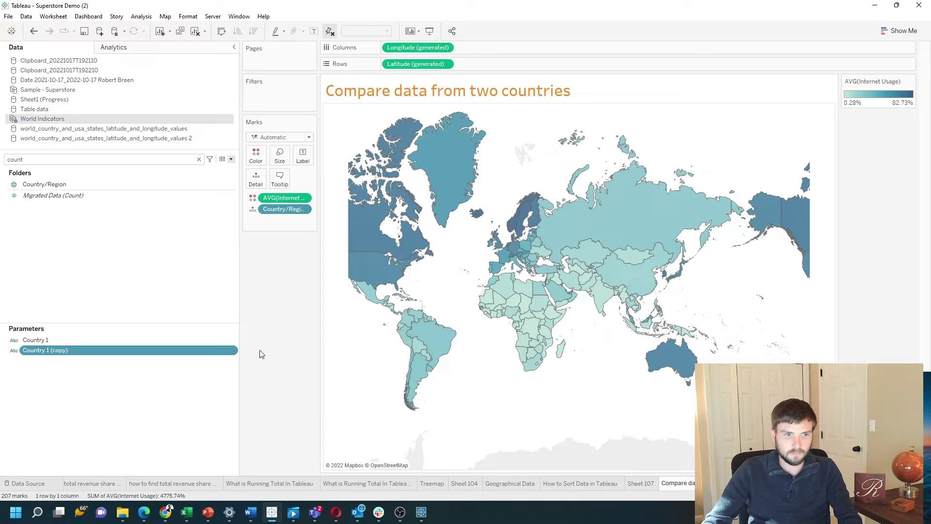
click(234, 351)
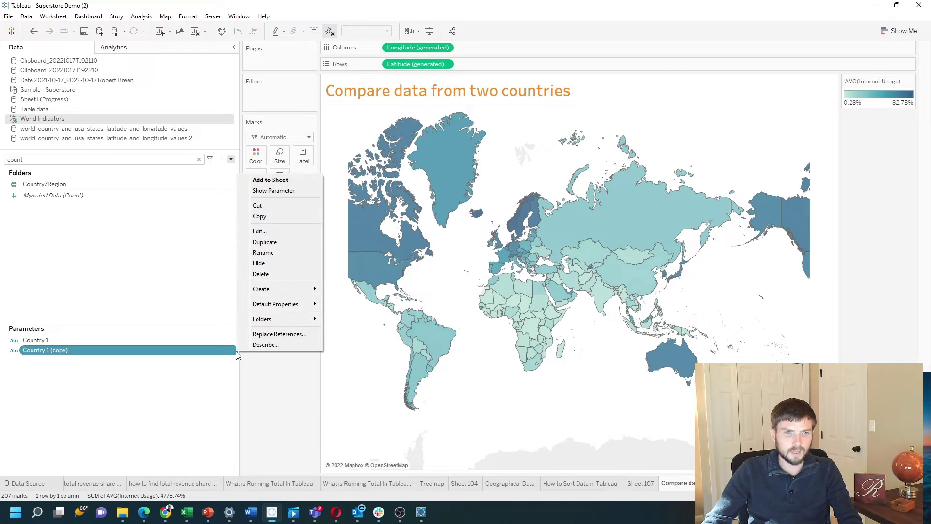
click(272, 232)
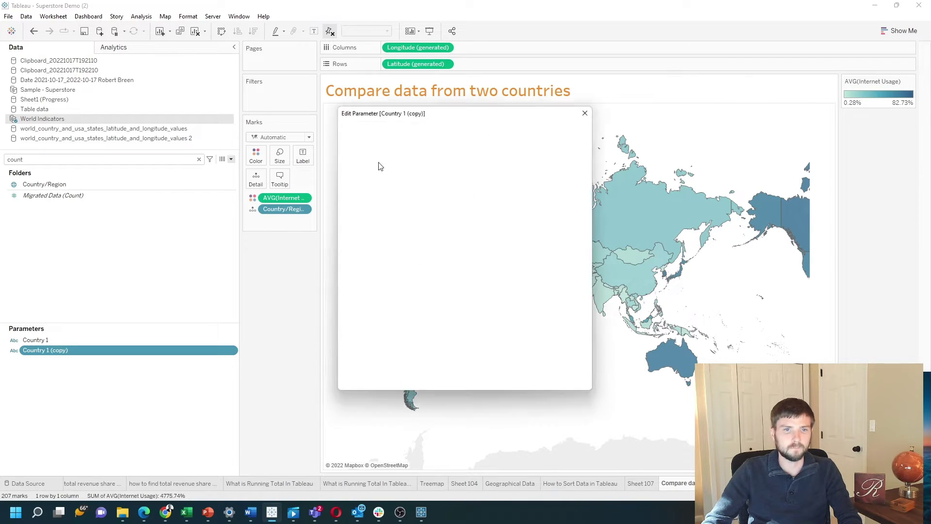
click(381, 128)
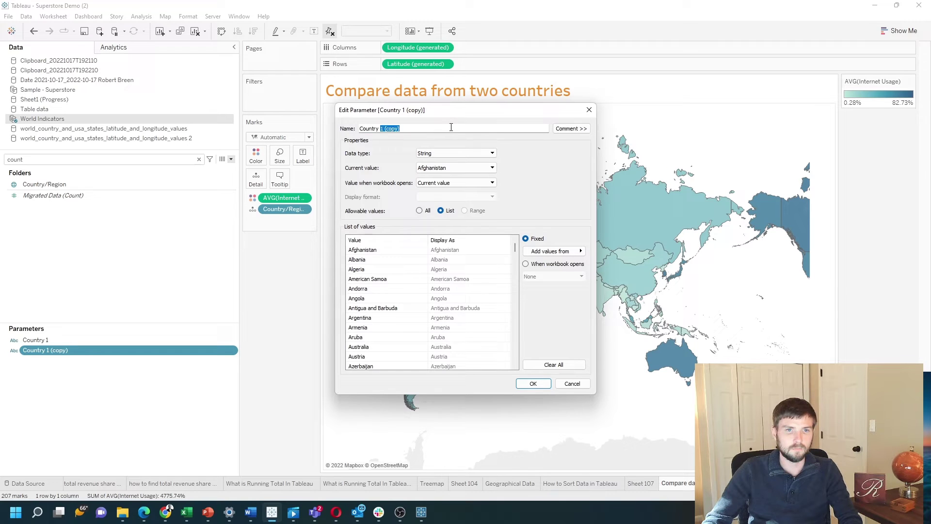
text(2)
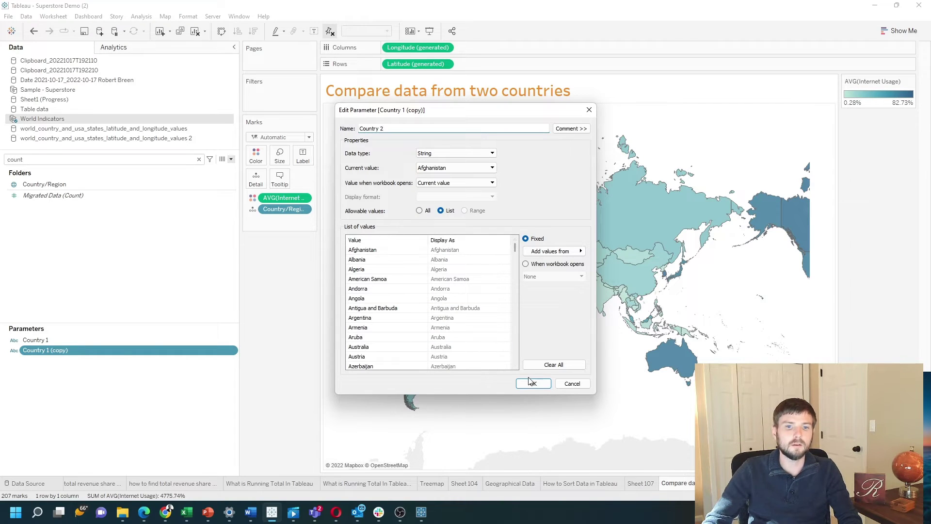
click(531, 383)
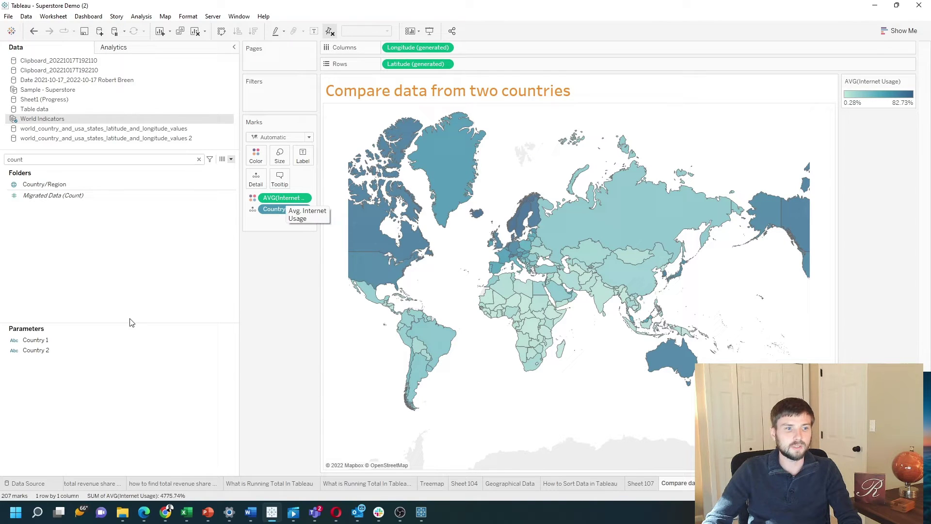
Create a new calculated field named 'Country 1'.
click(232, 160)
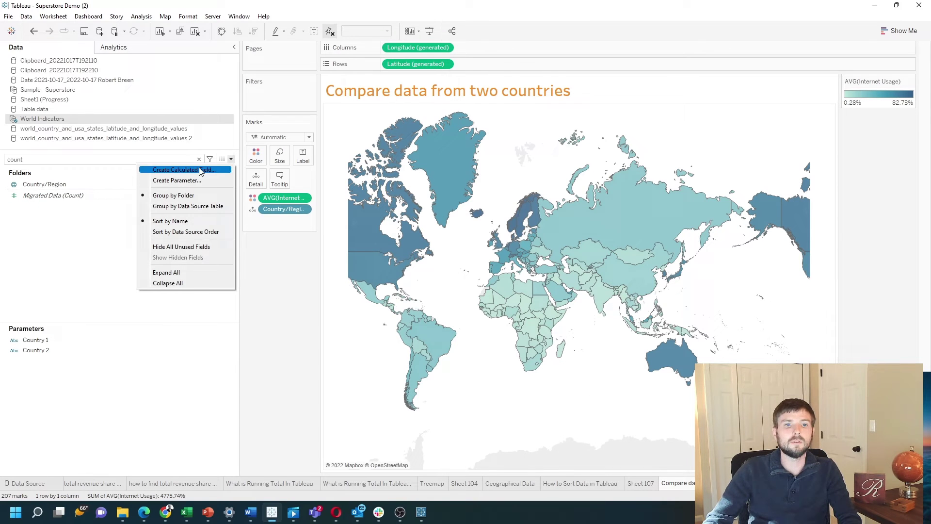
click(200, 170)
text(Country 1)
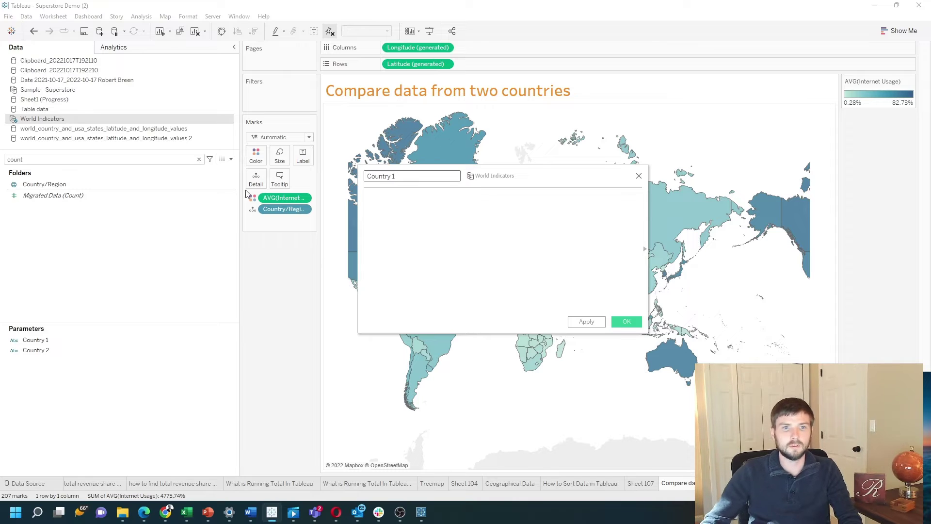
click(443, 214)
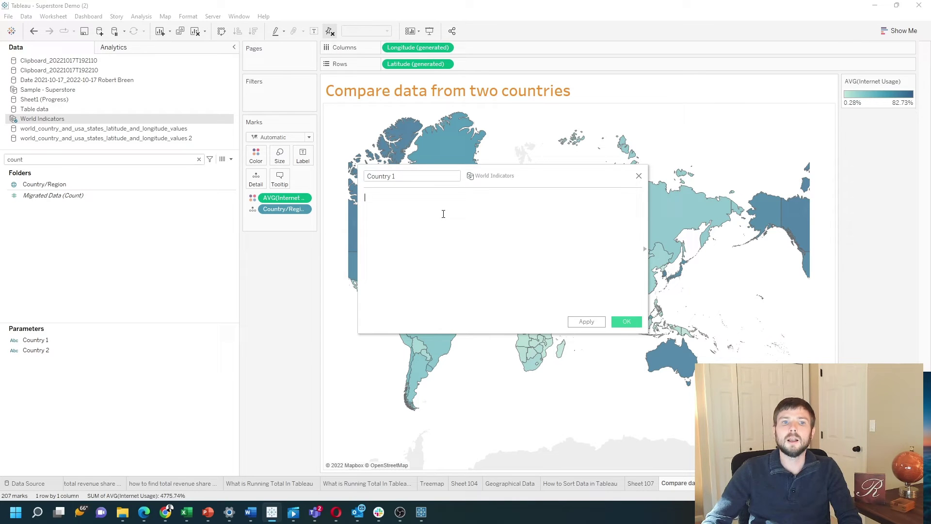
Enter IF [Country/Region] = [Country 1] THEN [Internet Usage] END and save the field.
text(if)
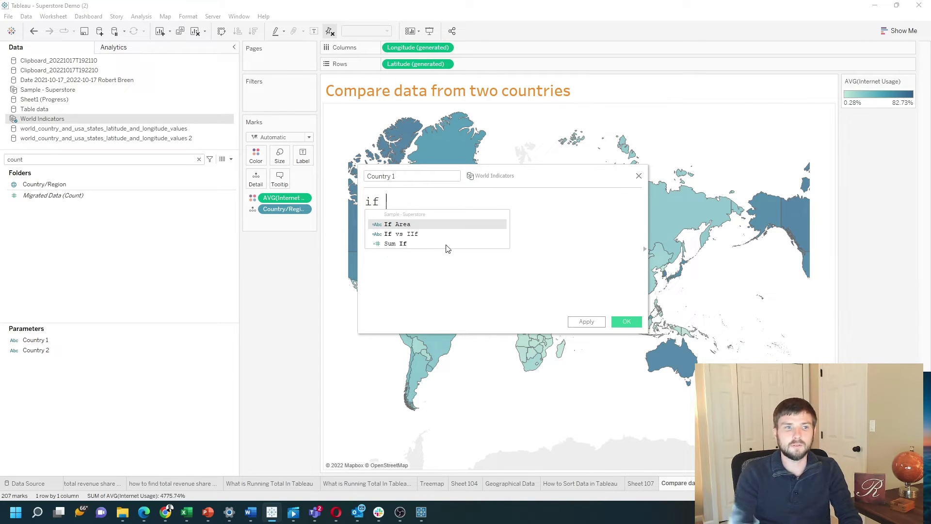
drag(113, 183, 428, 250)
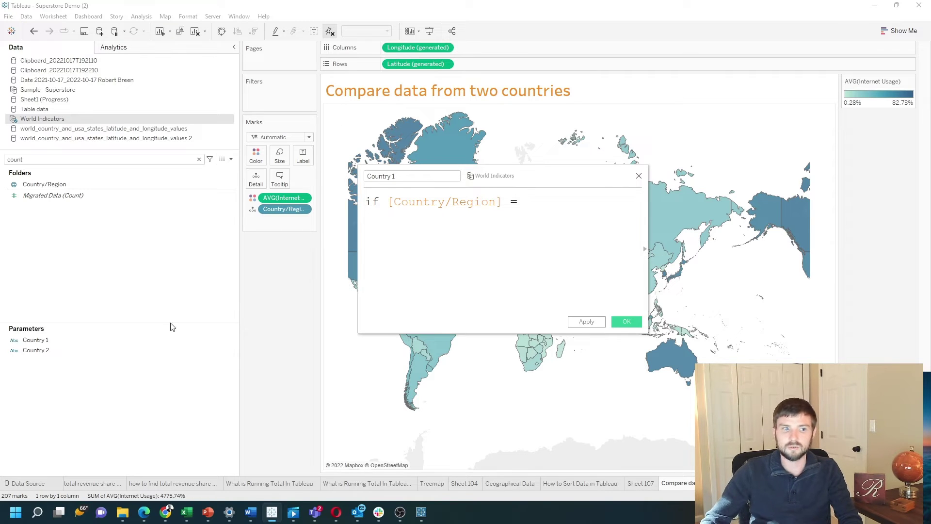
drag(35, 340, 580, 251)
key(Return)
text(the)
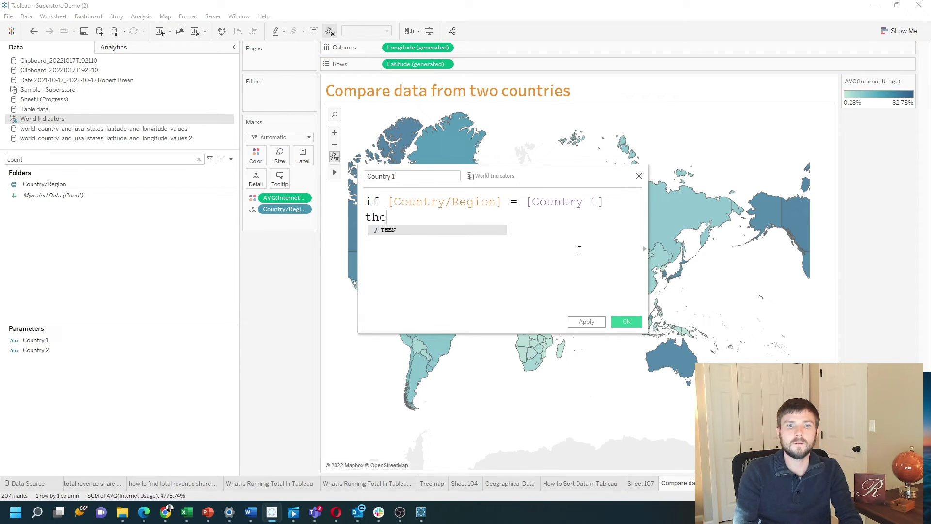
text(n inter)
key(Return)
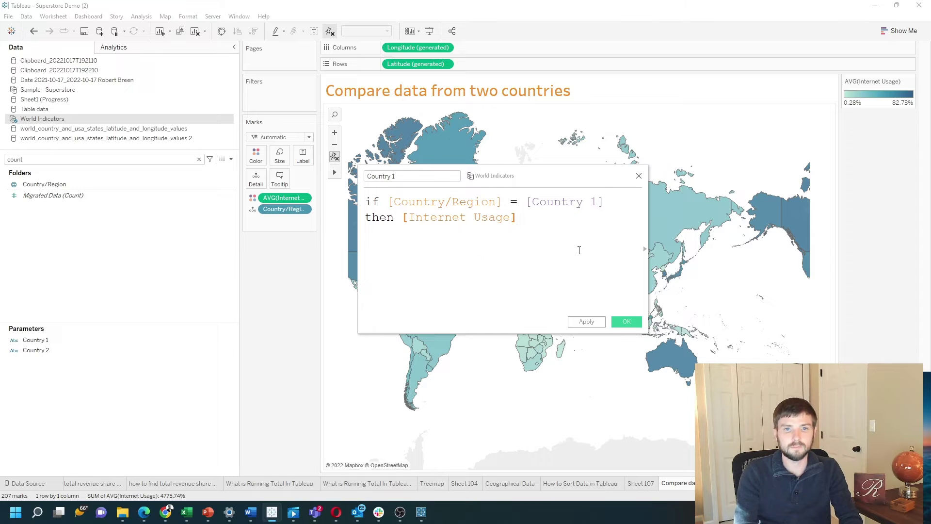
text( end)
key(Escape)
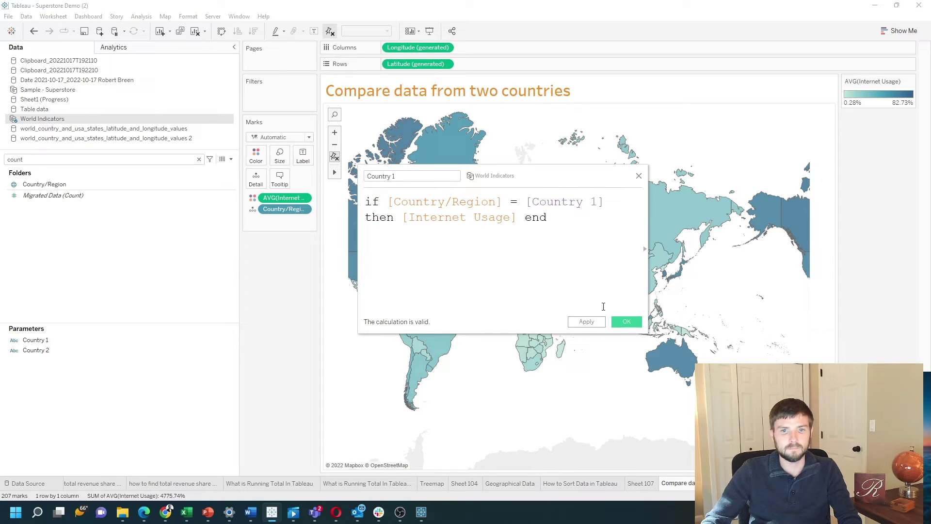
click(632, 322)
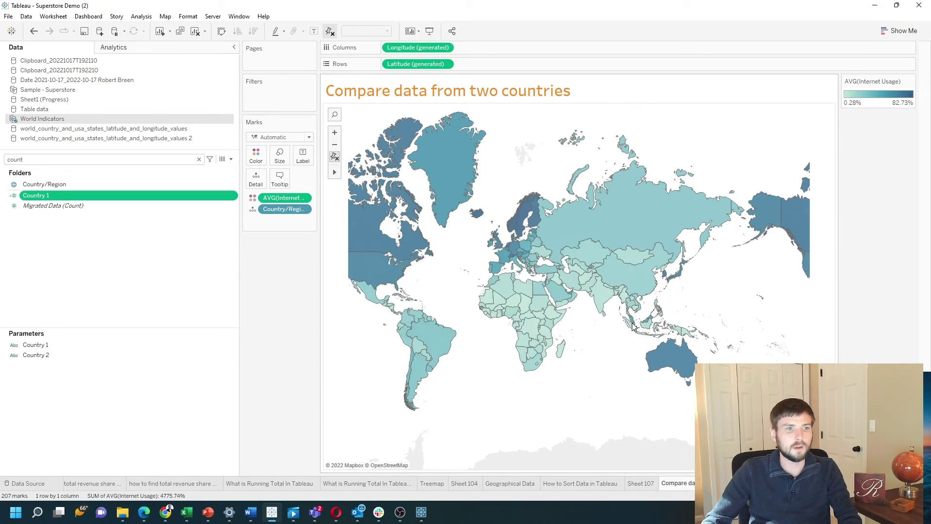
Duplicate the Country 1 calculated field and rename the copy 'Country 2'.
right_click(234, 195)
click(256, 266)
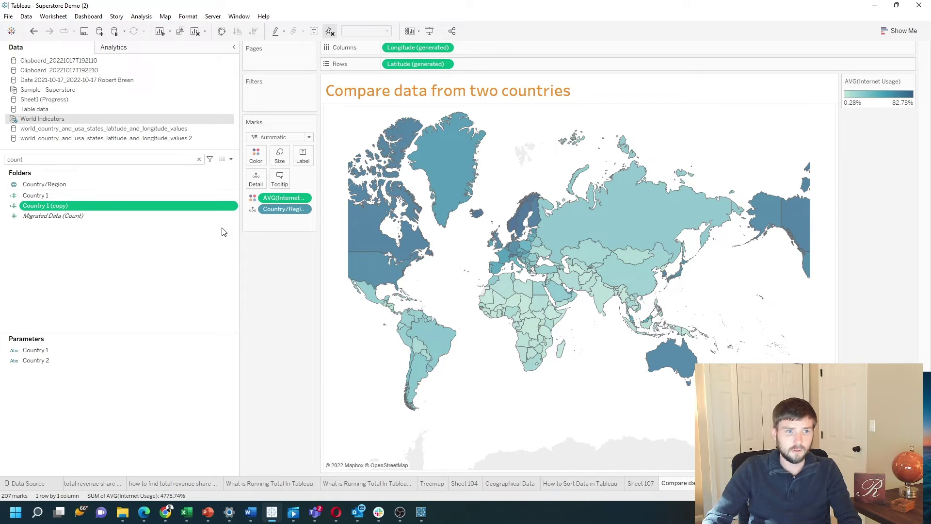
right_click(232, 209)
click(279, 260)
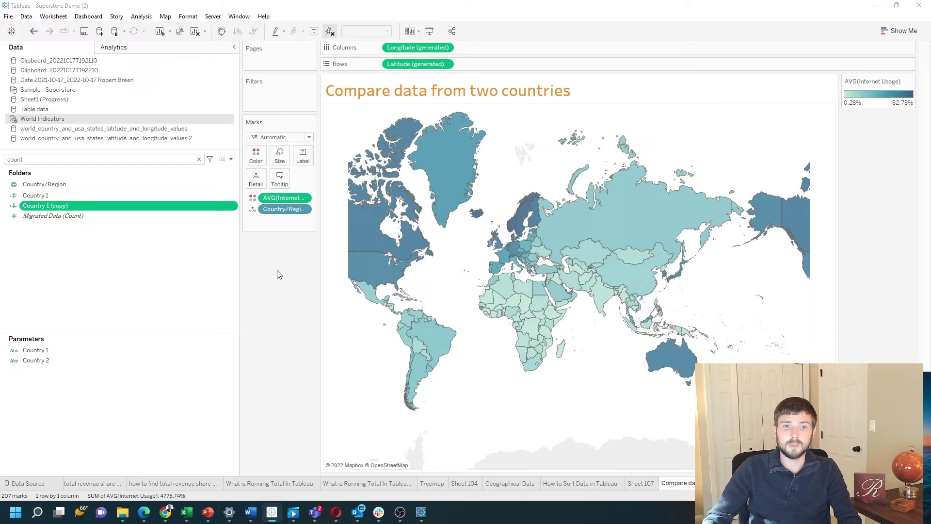
drag(392, 176, 416, 176)
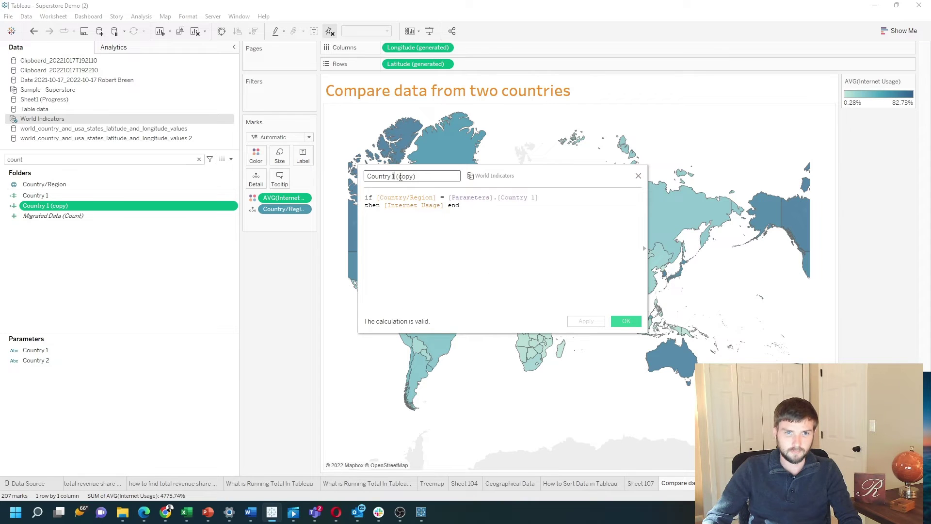
text(2)
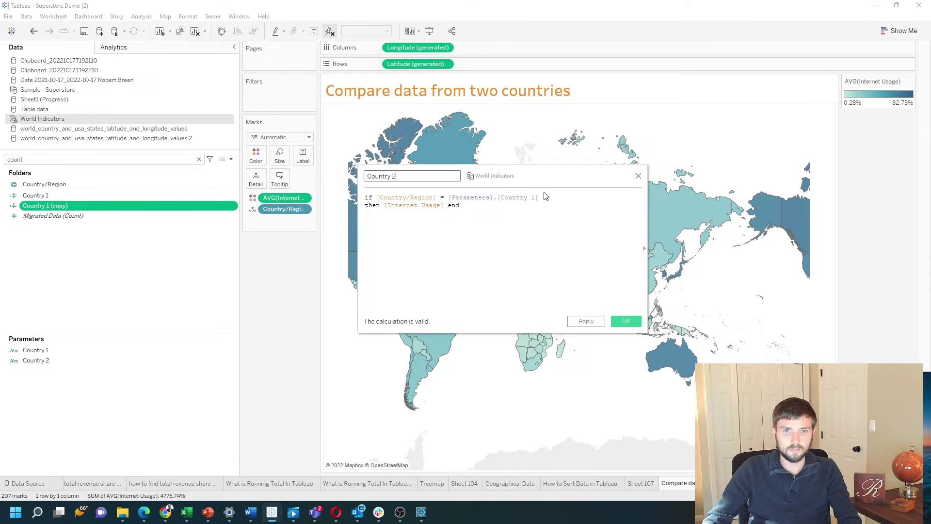
Change the formula's parameter reference to [Country 2] and save the calculation.
double_click(535, 198)
text(2w)
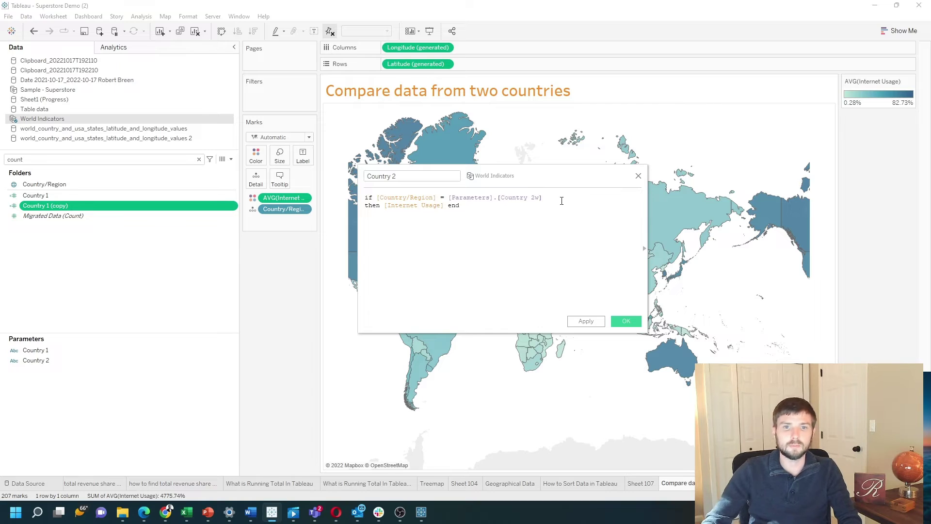
key(BackSpace)
click(557, 216)
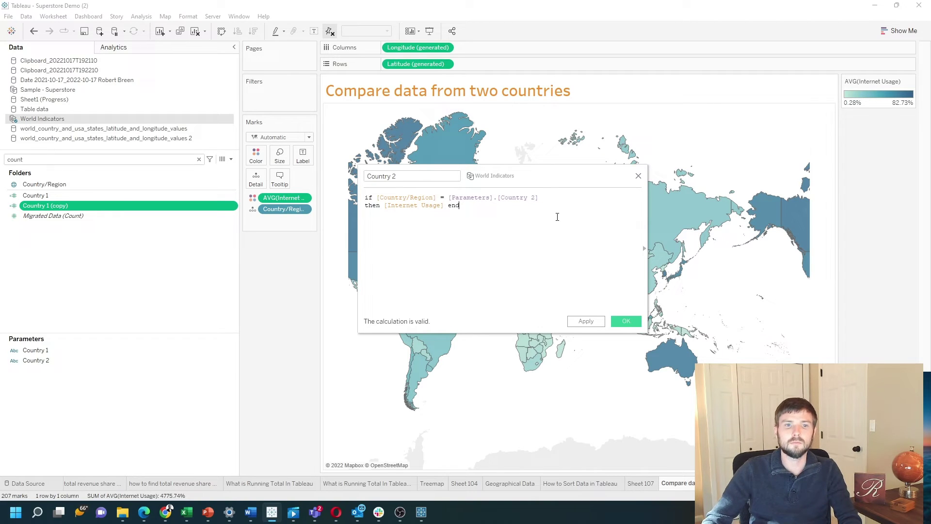
click(601, 324)
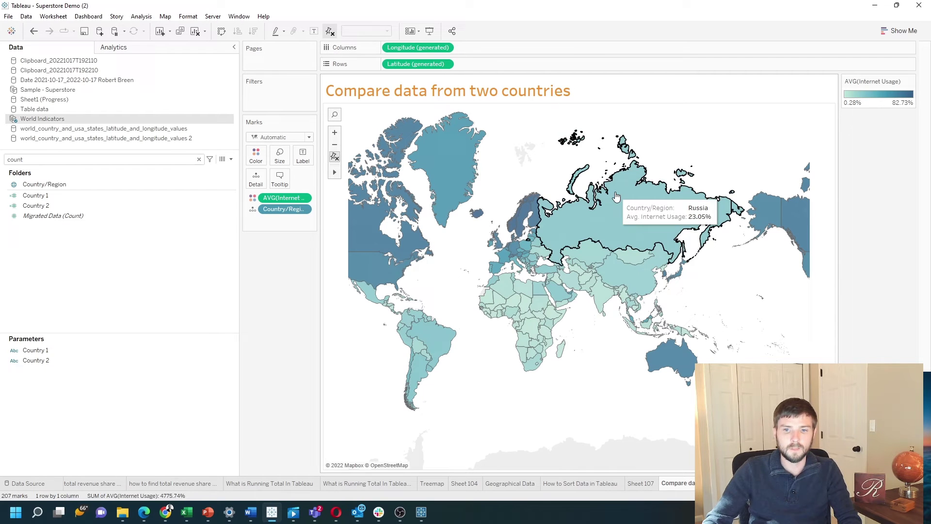
Chart Country 1 and Country 2 as bars on one shared axis, coloured by Measure Names.
key(alt+shift+BackSpace)
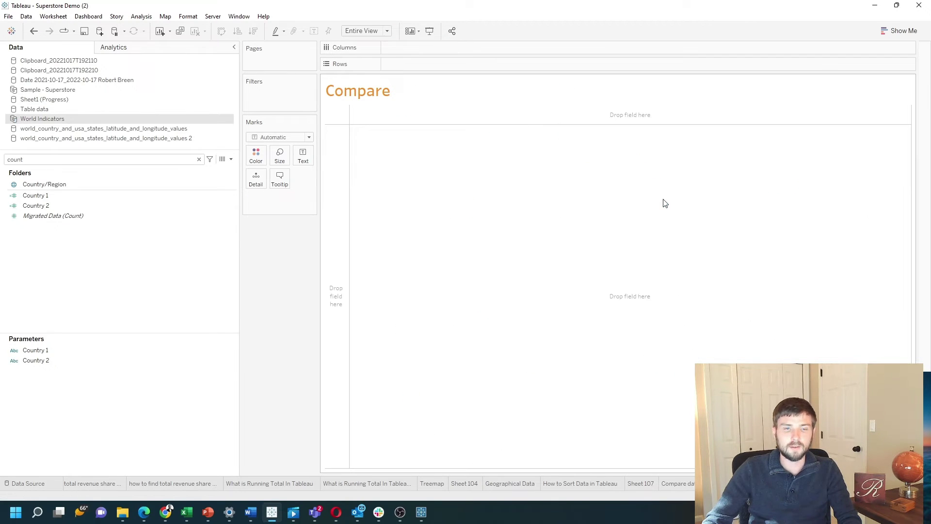
drag(52, 194, 421, 64)
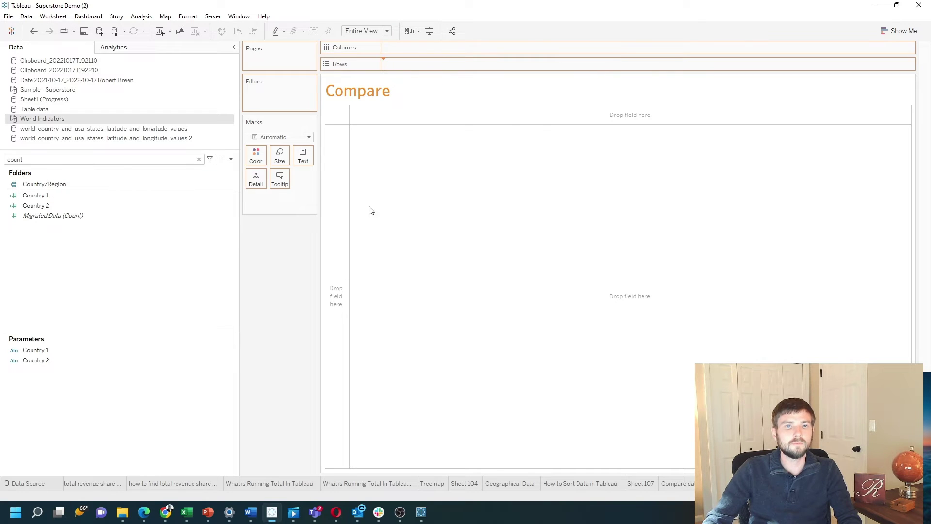
mouse_move(36, 205)
mouse_down()
mouse_move(341, 233)
mouse_move(340, 222)
mouse_up()
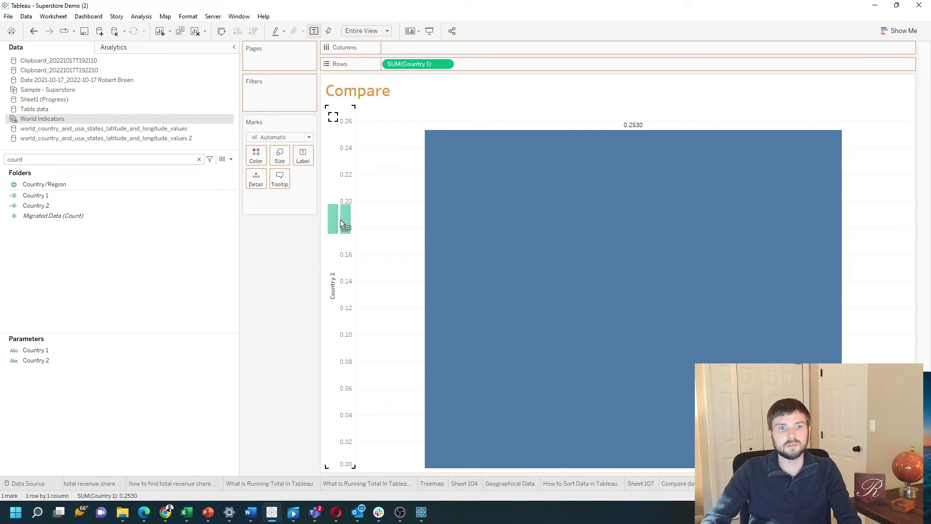
drag(341, 221, 340, 221)
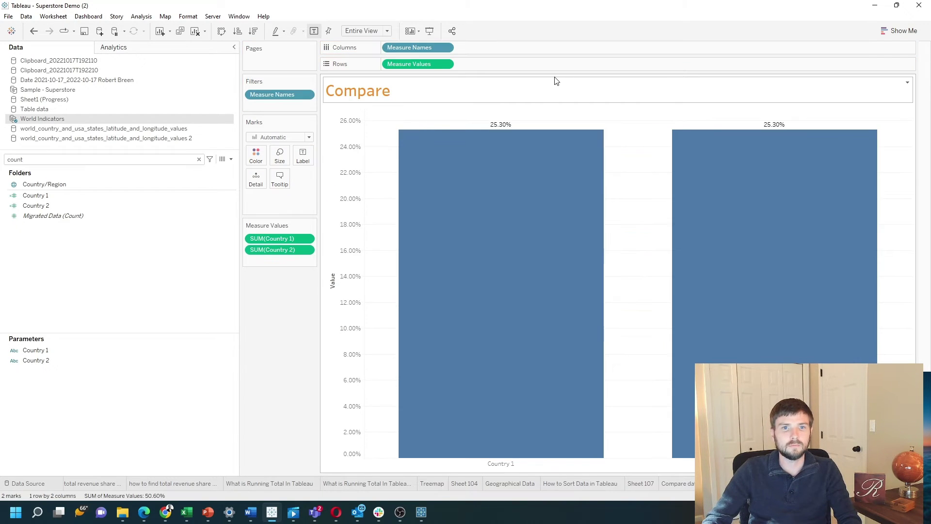
double_click(93, 159)
text(name)
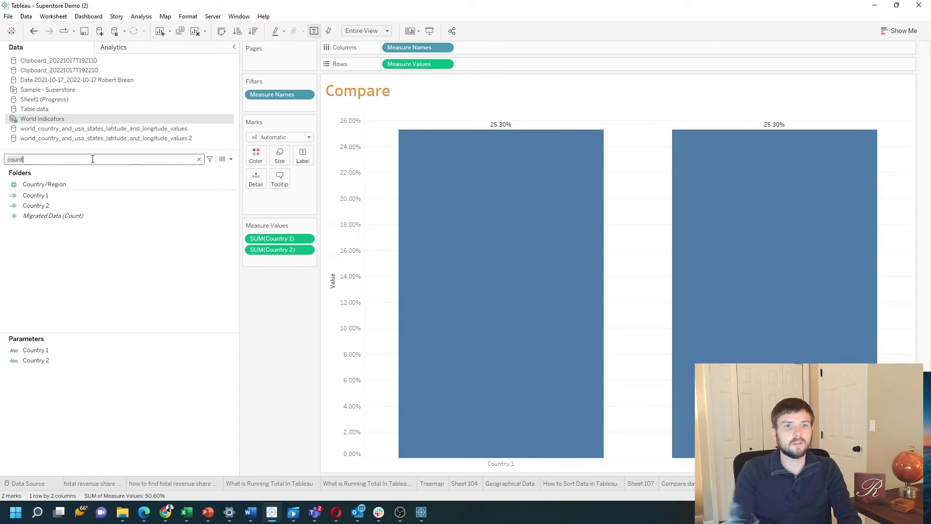
drag(78, 184, 260, 155)
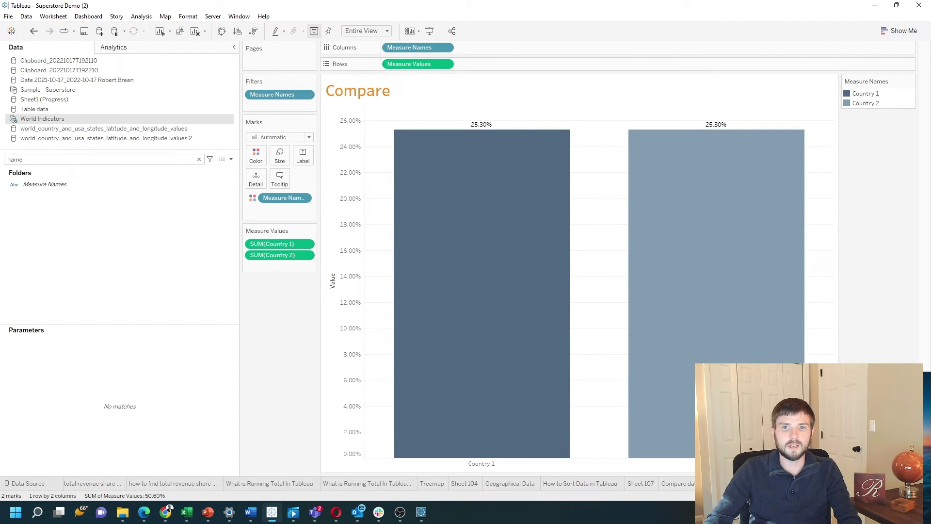
key(ctrl+shift+Tab)
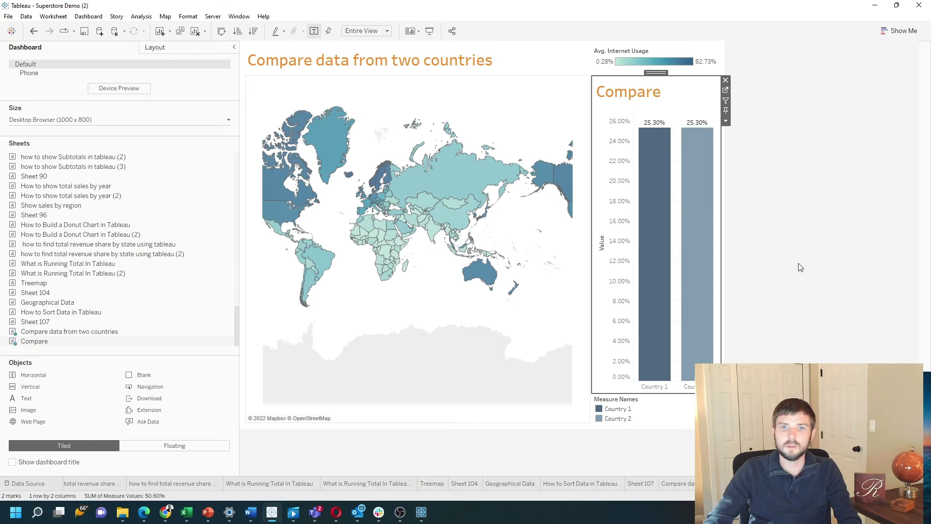
Show the Country 1 and Country 2 parameter controls, stacked above the Compare chart.
click(726, 121)
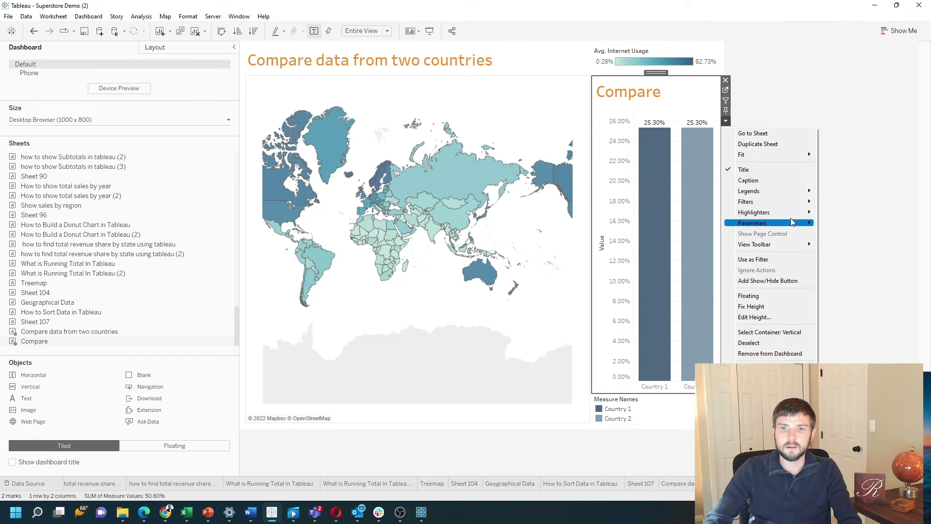
mouse_move(757, 223)
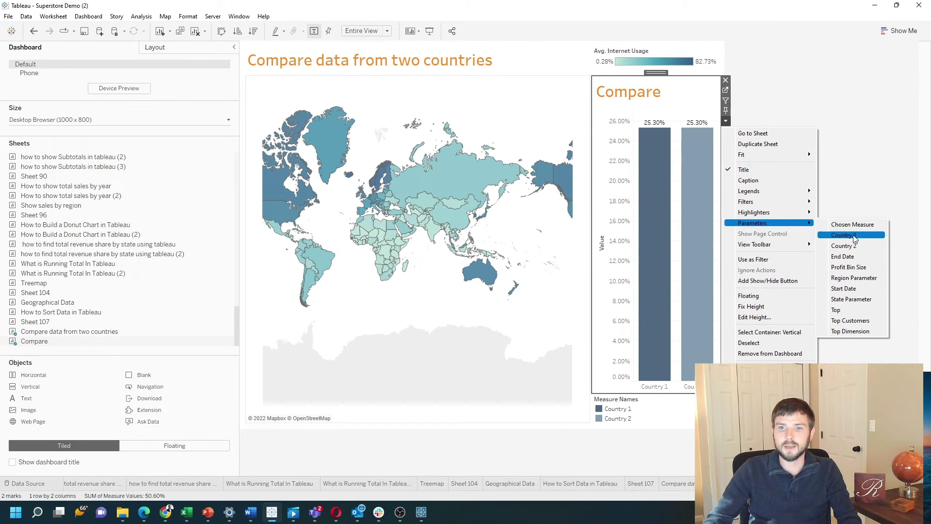
click(854, 236)
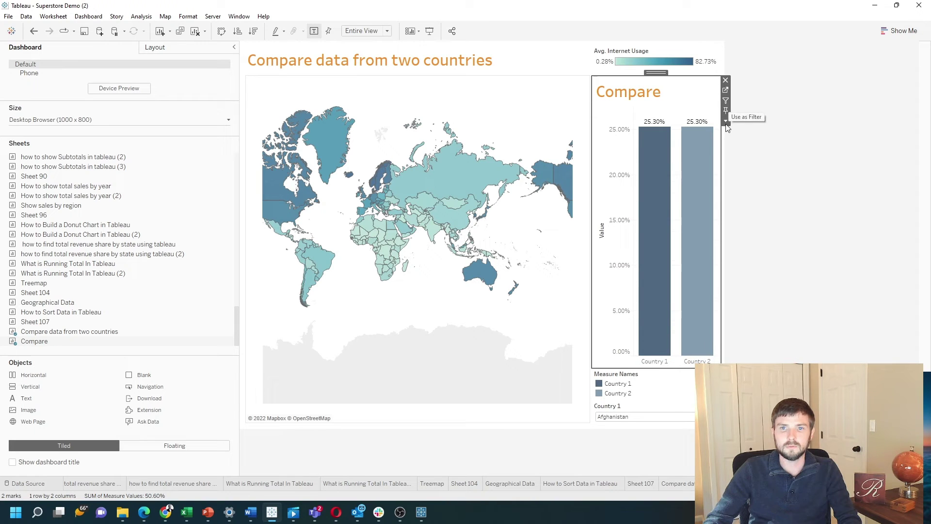
click(727, 122)
mouse_move(753, 222)
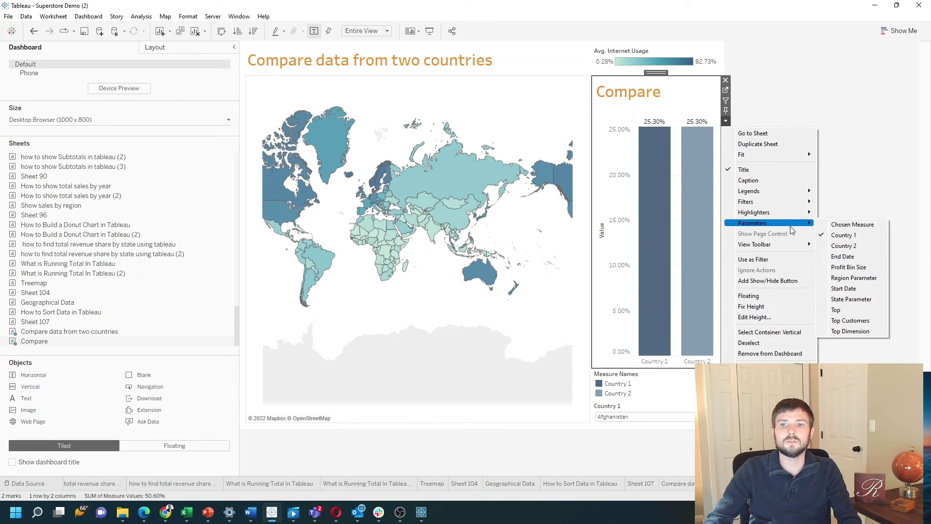
click(851, 245)
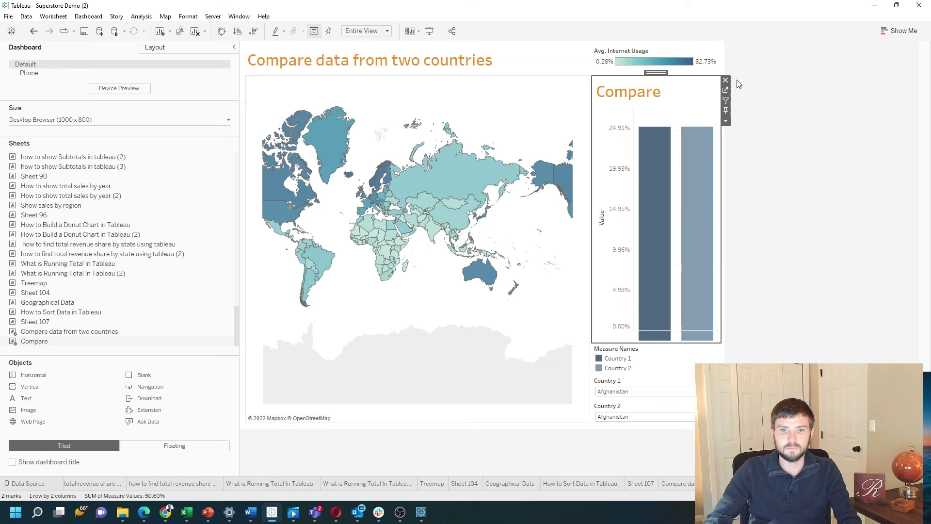
drag(659, 383, 662, 150)
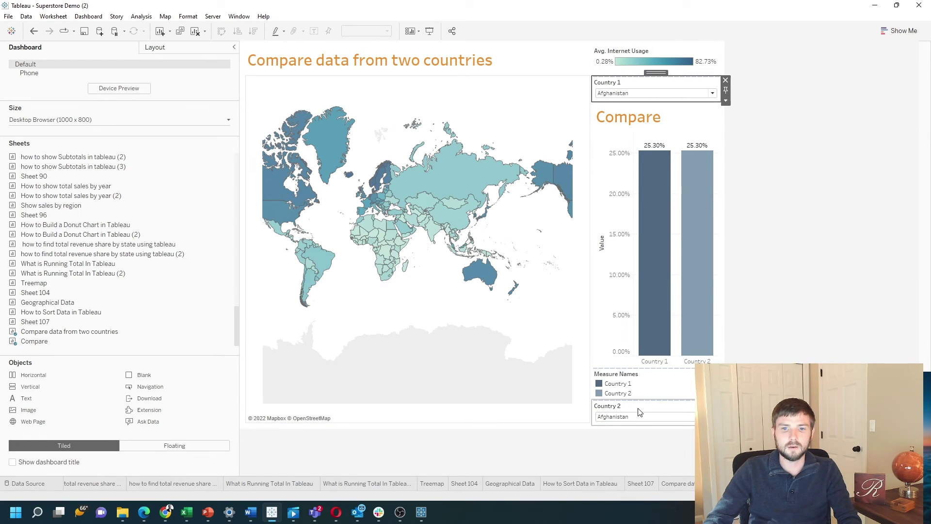
drag(659, 394, 654, 104)
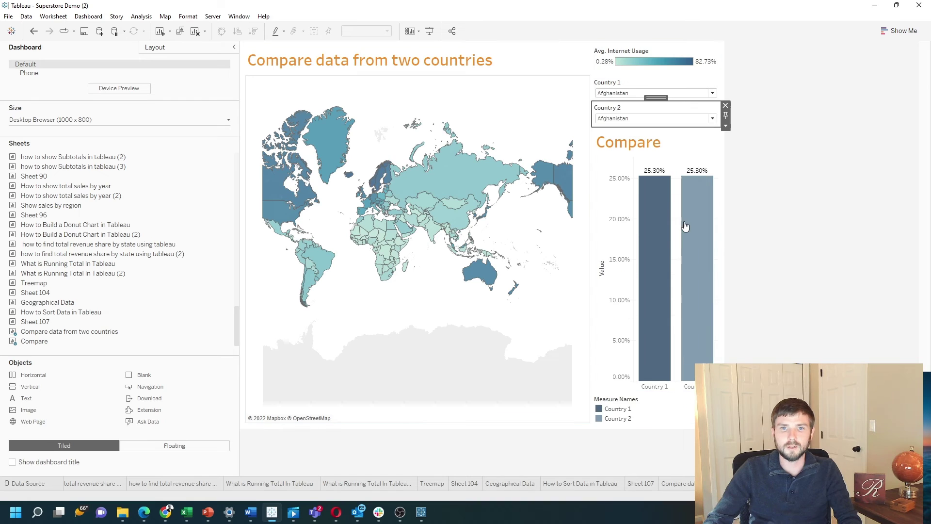
Set Country 1 to Brazil and Country 2 to Cambodia in the dashboard pickers.
click(655, 93)
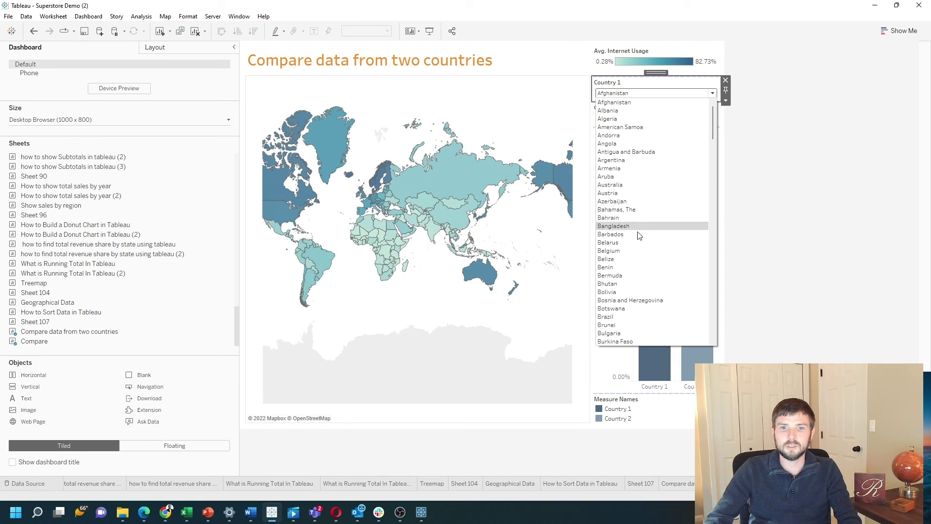
click(632, 315)
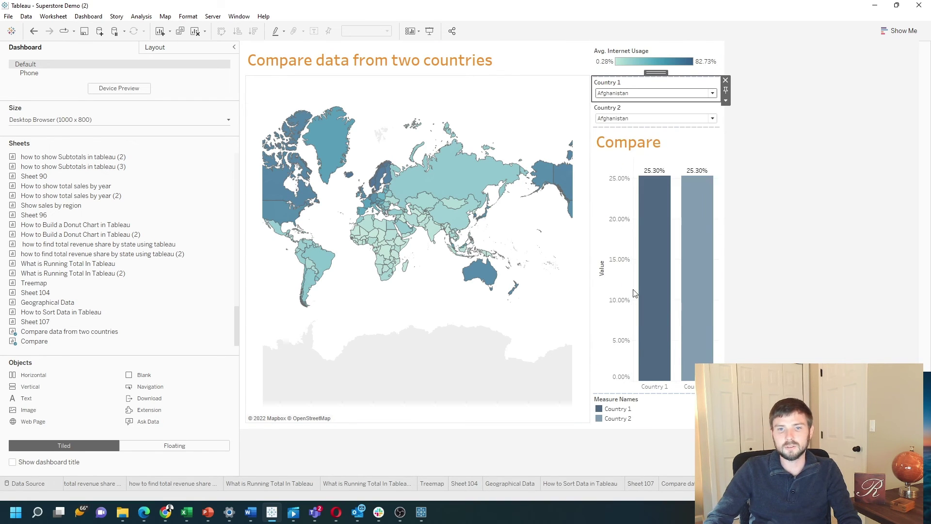
click(636, 121)
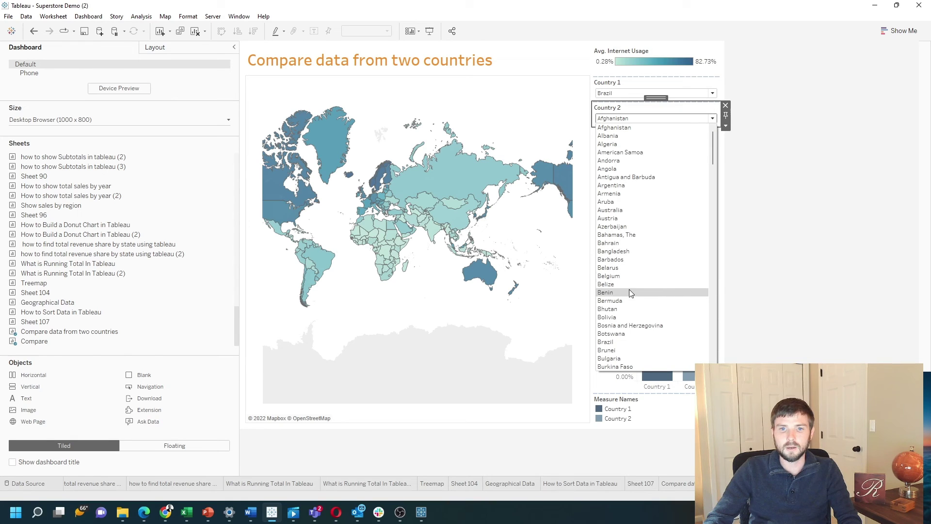
scroll(643, 344, down, 1)
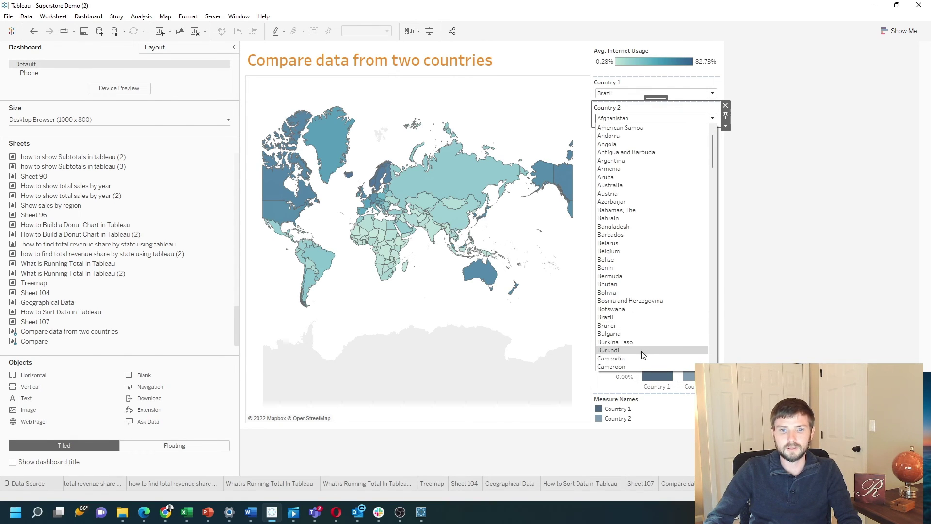
click(642, 360)
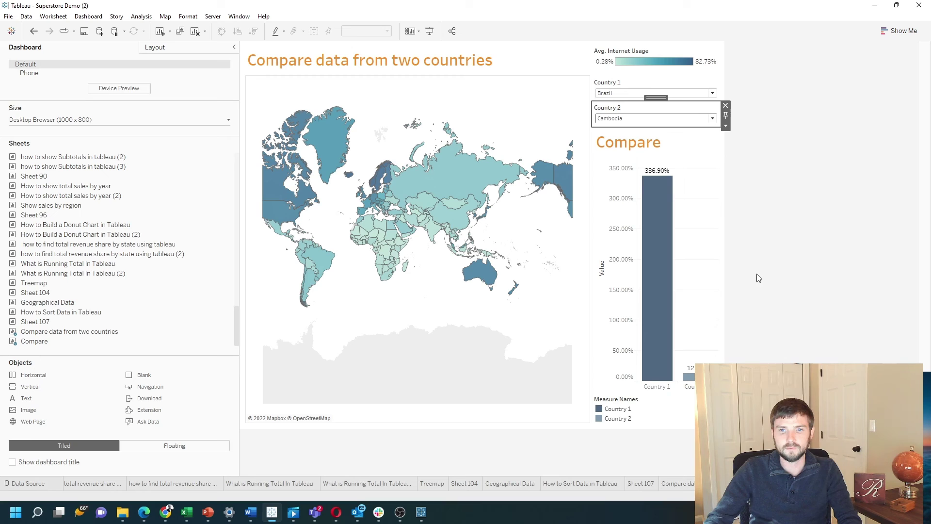
click(695, 190)
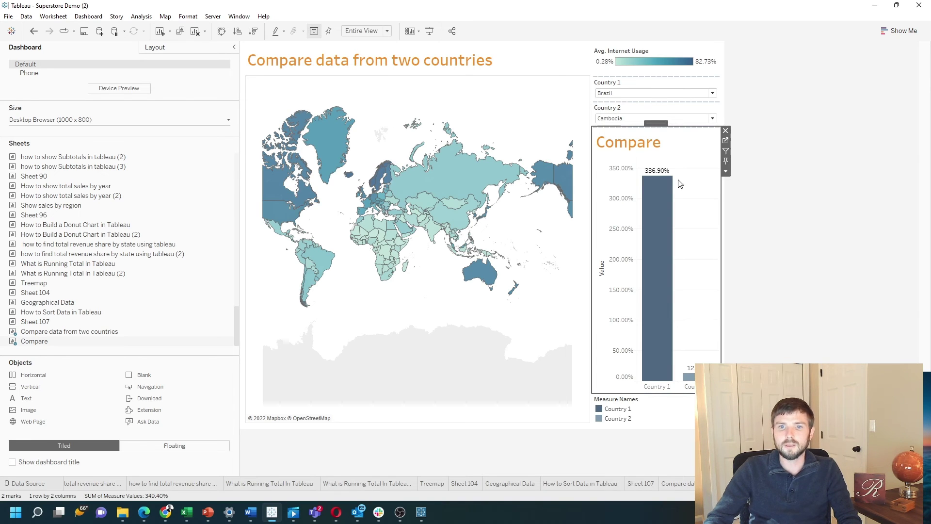
Switch the Country 1 and Country 2 measures from Sum to Average, giving 25.92% versus 0.96%.
click(726, 141)
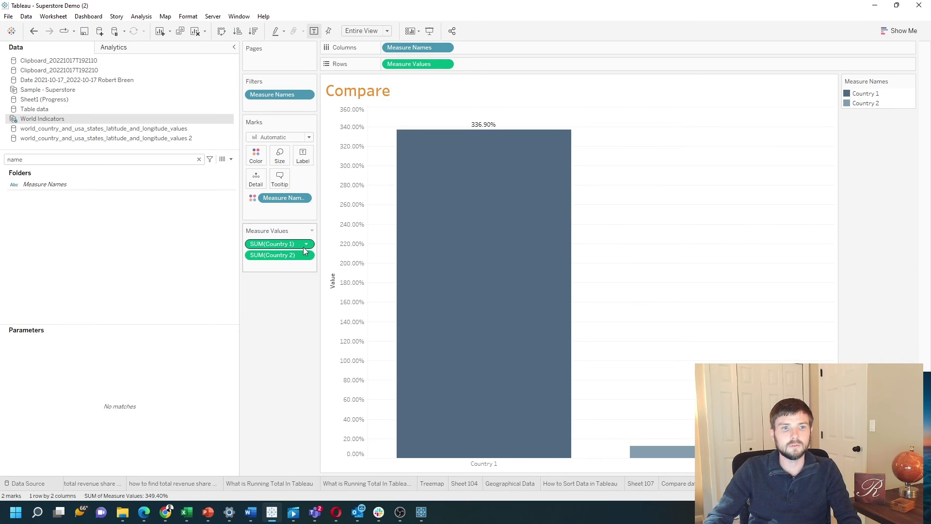
click(307, 245)
mouse_move(281, 332)
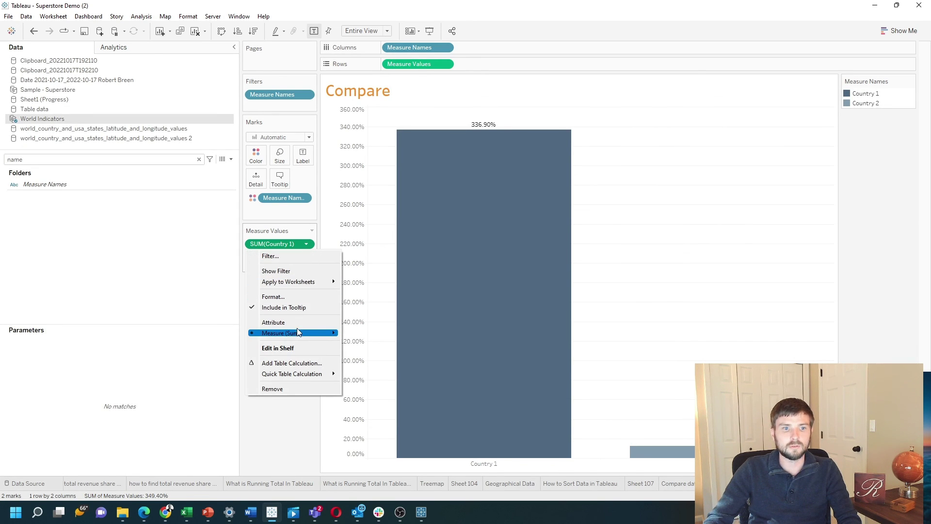
click(366, 345)
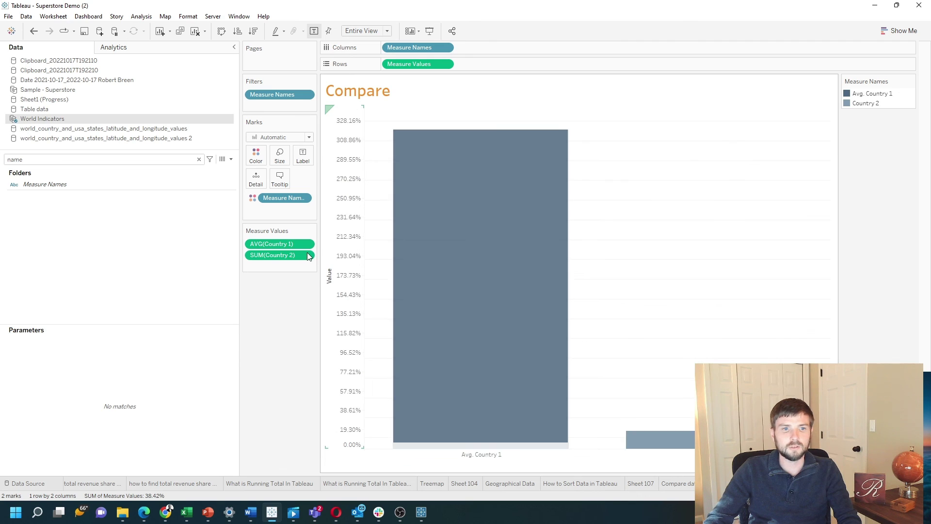
click(307, 255)
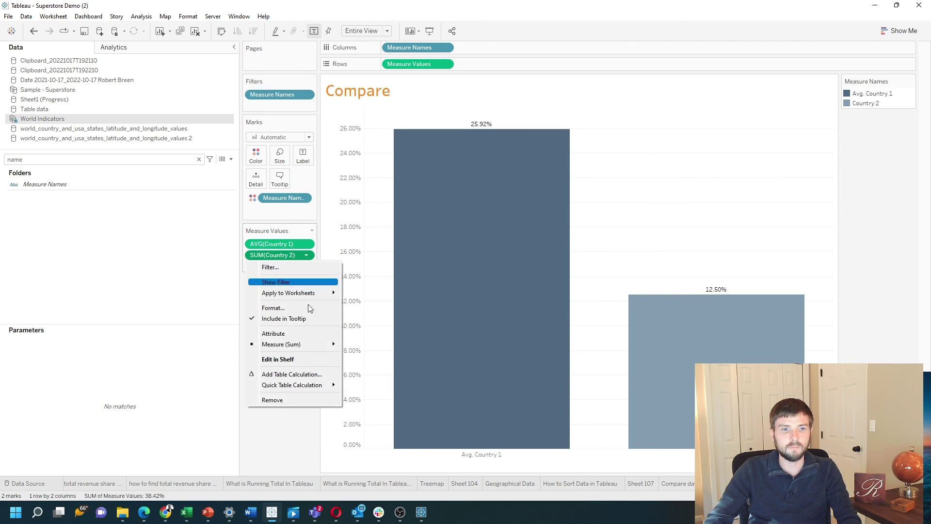
mouse_move(281, 345)
click(378, 357)
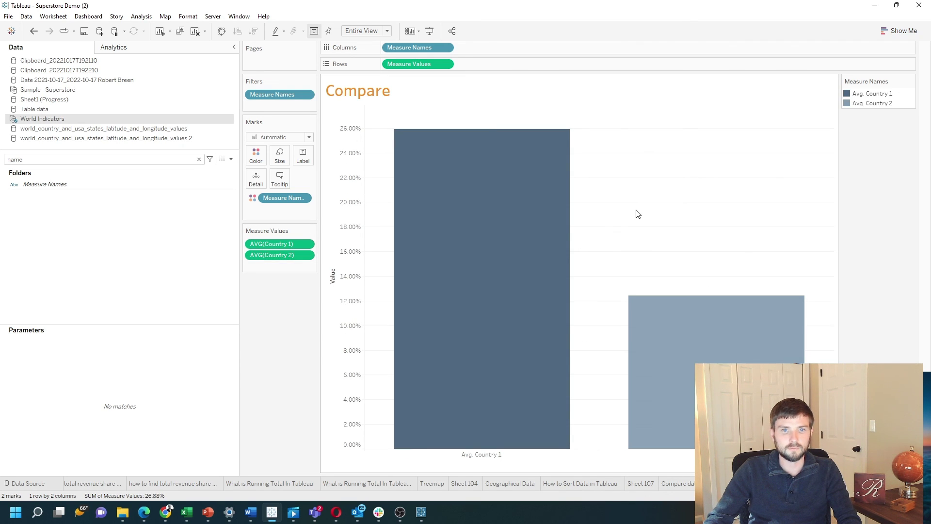
click(708, 483)
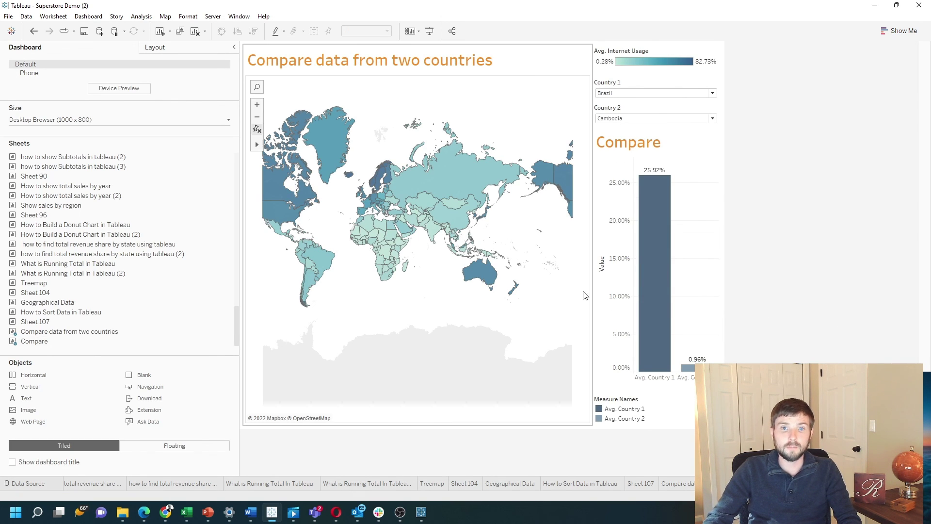
click(650, 158)
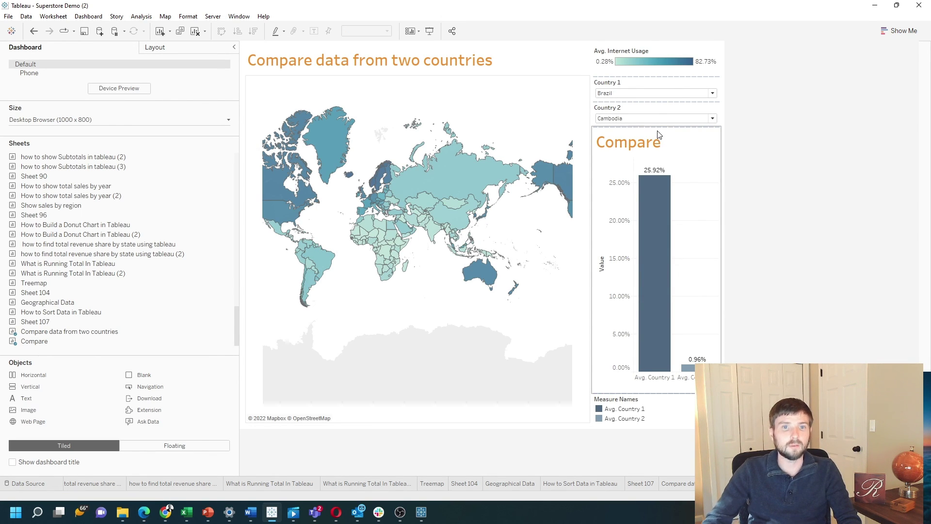